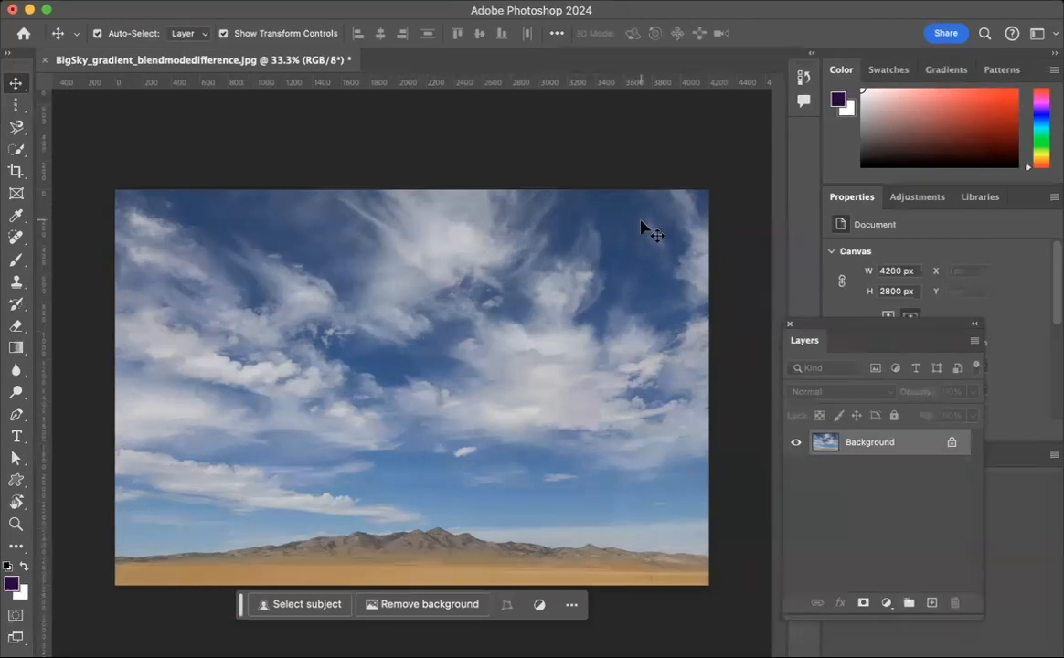
Activate the Gradient tool in Gradient mode and look through the available gradient presets
{"action": "left_click_drag", "start_coordinate": [812, 330], "coordinate": [769, 330]}
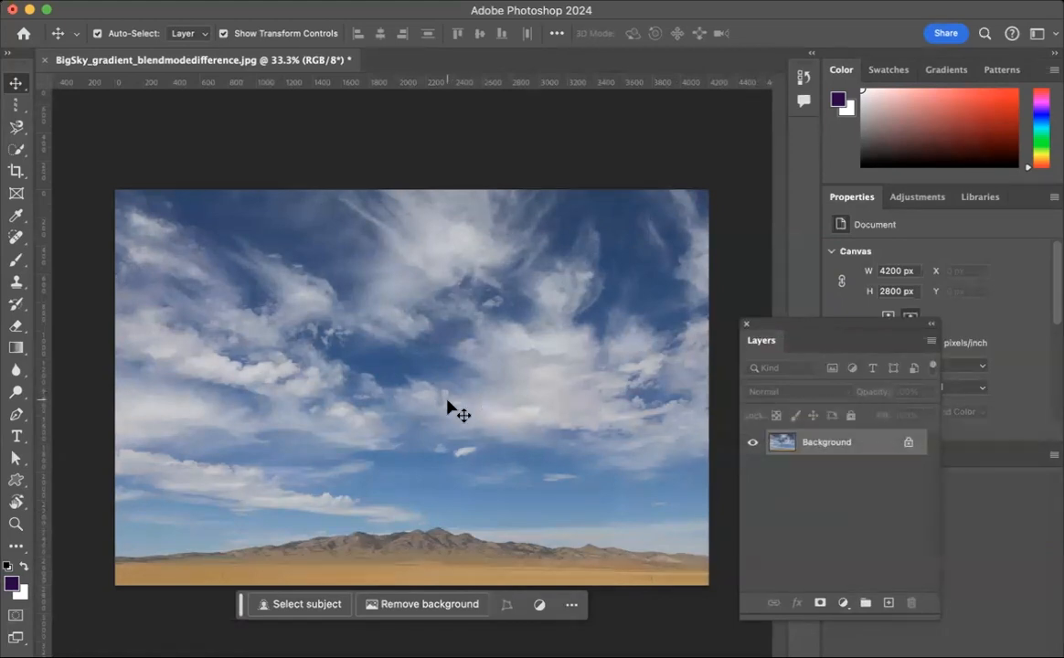
{"action": "left_click", "coordinate": [16, 350]}
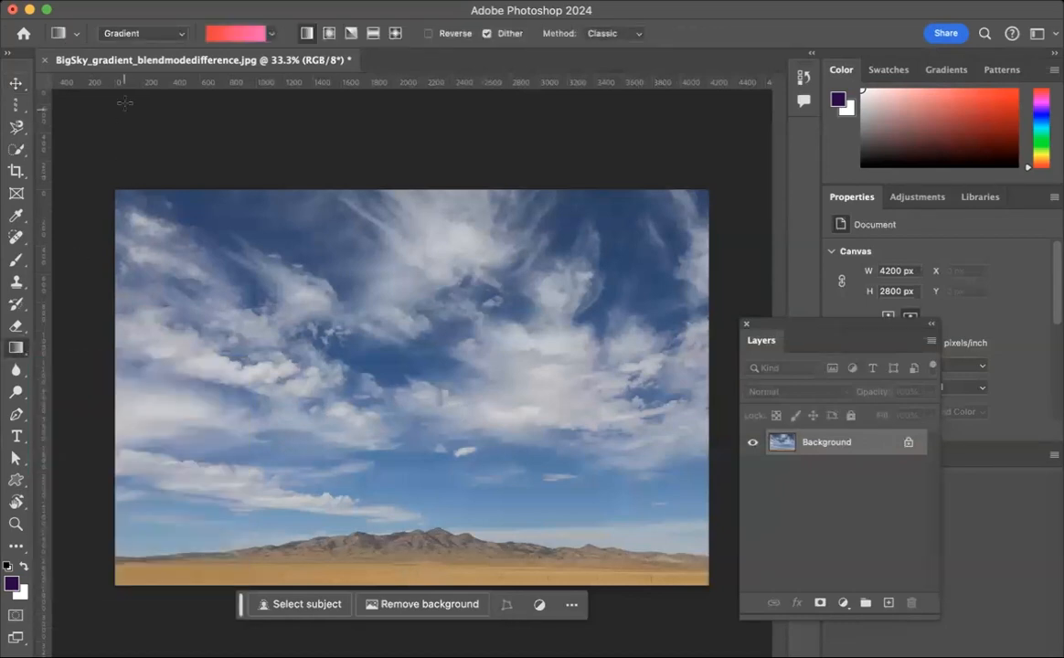
{"action": "left_click", "coordinate": [180, 34]}
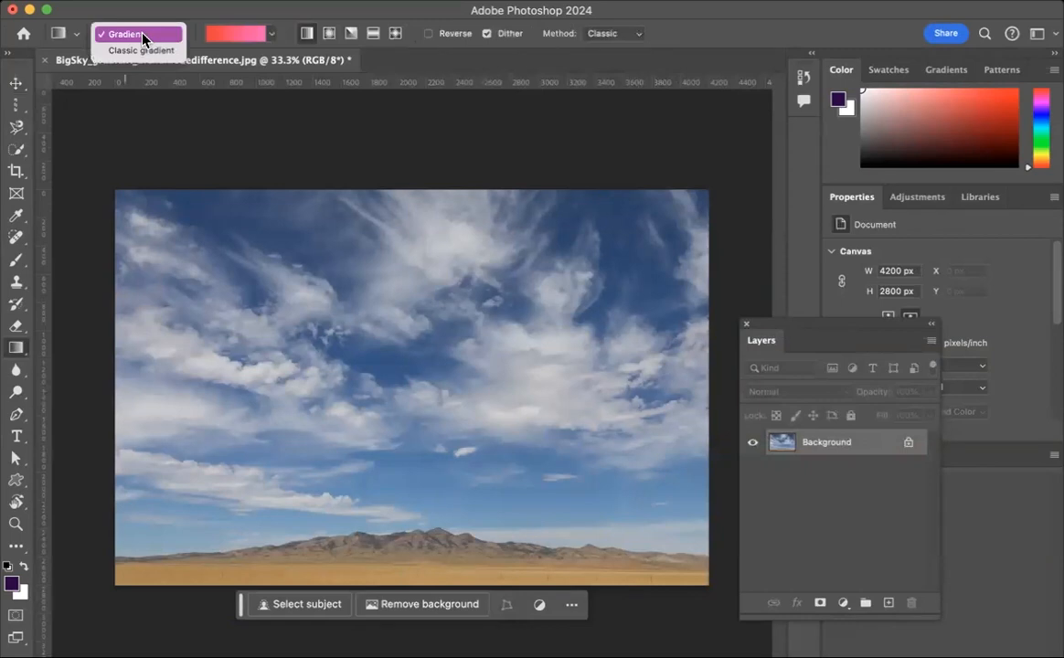
{"action": "left_click", "coordinate": [144, 36]}
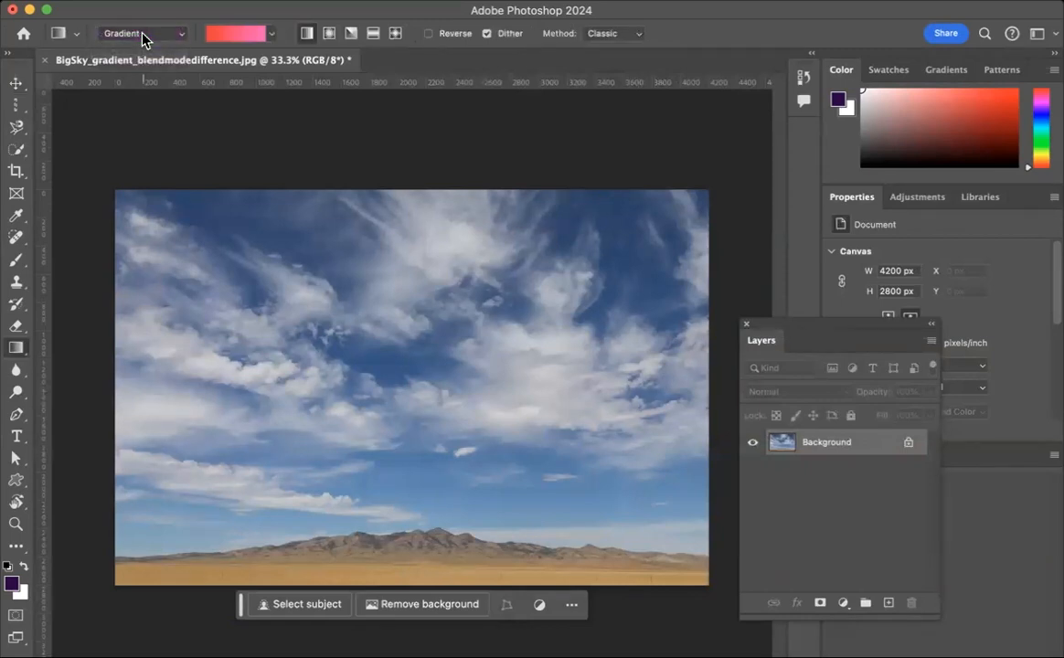
{"action": "left_click", "coordinate": [271, 33]}
{"action": "scroll", "coordinate": [279, 105], "scroll_direction": "down", "scroll_amount": 5}
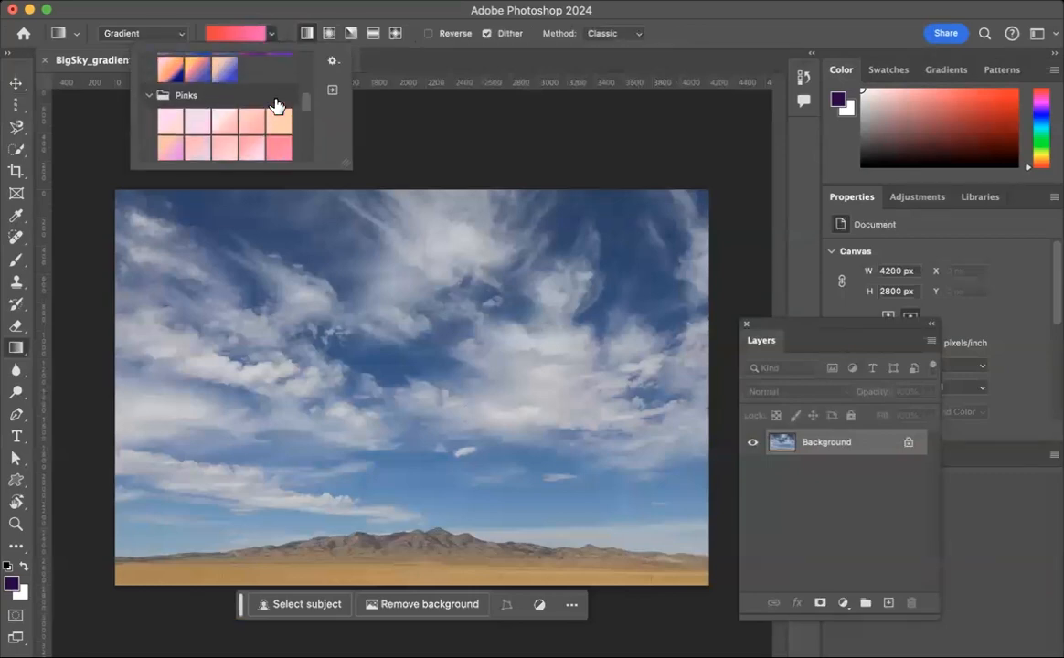
{"action": "scroll", "coordinate": [276, 105], "scroll_direction": "down", "scroll_amount": 3}
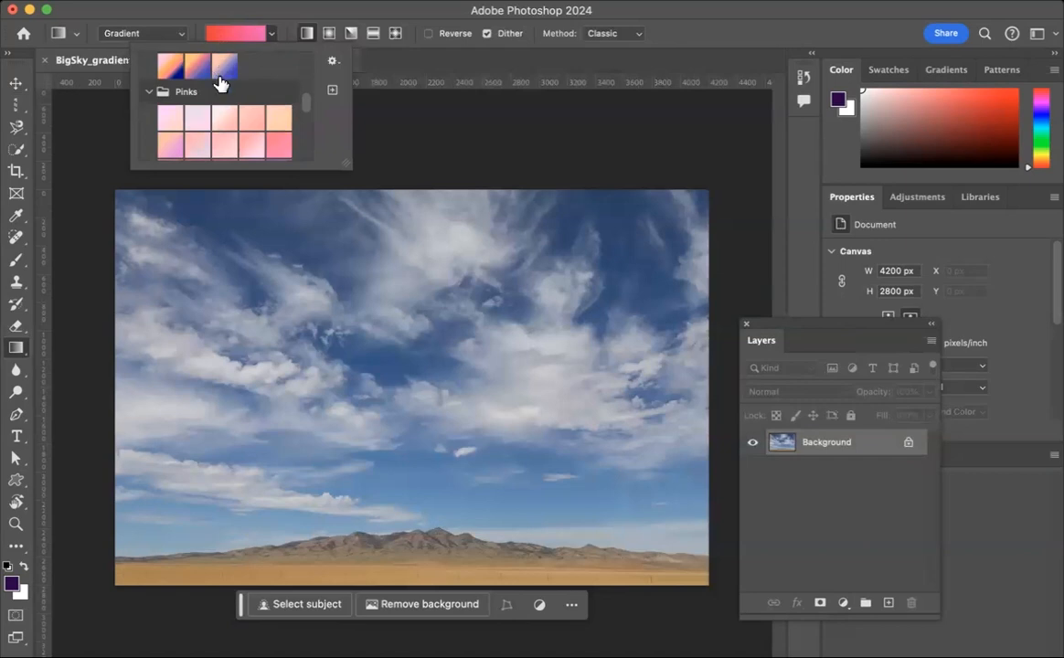
{"action": "scroll", "coordinate": [239, 110], "scroll_direction": "down", "scroll_amount": 4}
{"action": "scroll", "coordinate": [238, 110], "scroll_direction": "down", "scroll_amount": 1}
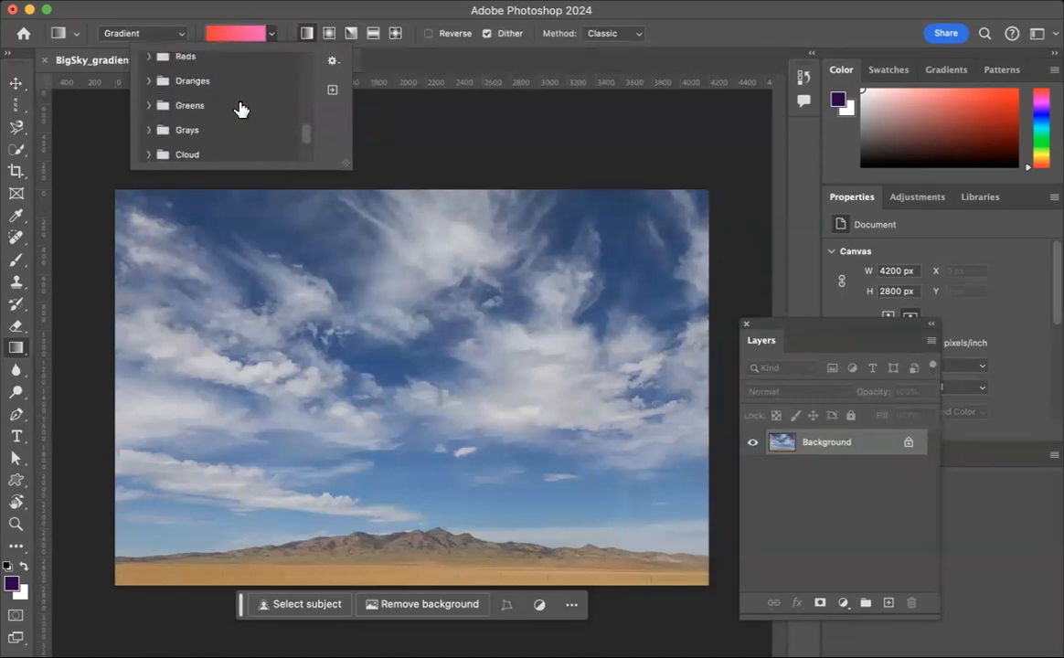
{"action": "left_click", "coordinate": [242, 37]}
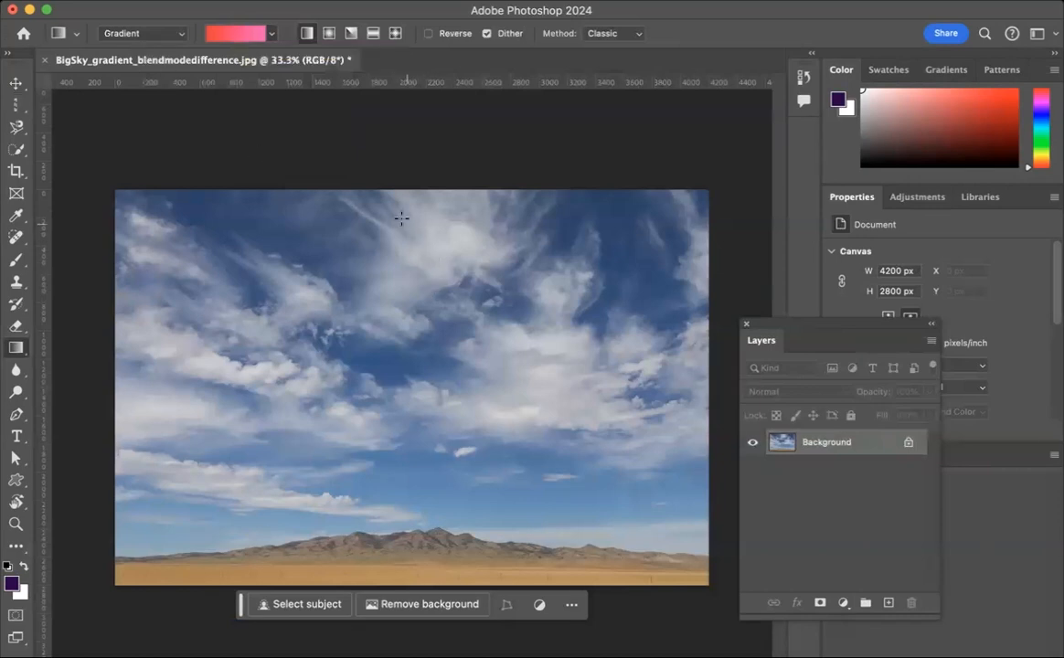
Draw a vertical linear red-to-pink gradient over the photo, from near its upper edge down to its lower edge
{"action": "left_click_drag", "start_coordinate": [385, 204], "coordinate": [385, 379]}
{"action": "key", "text": "ctrl+z"}
{"action": "left_click_drag", "start_coordinate": [393, 207], "coordinate": [392, 582]}
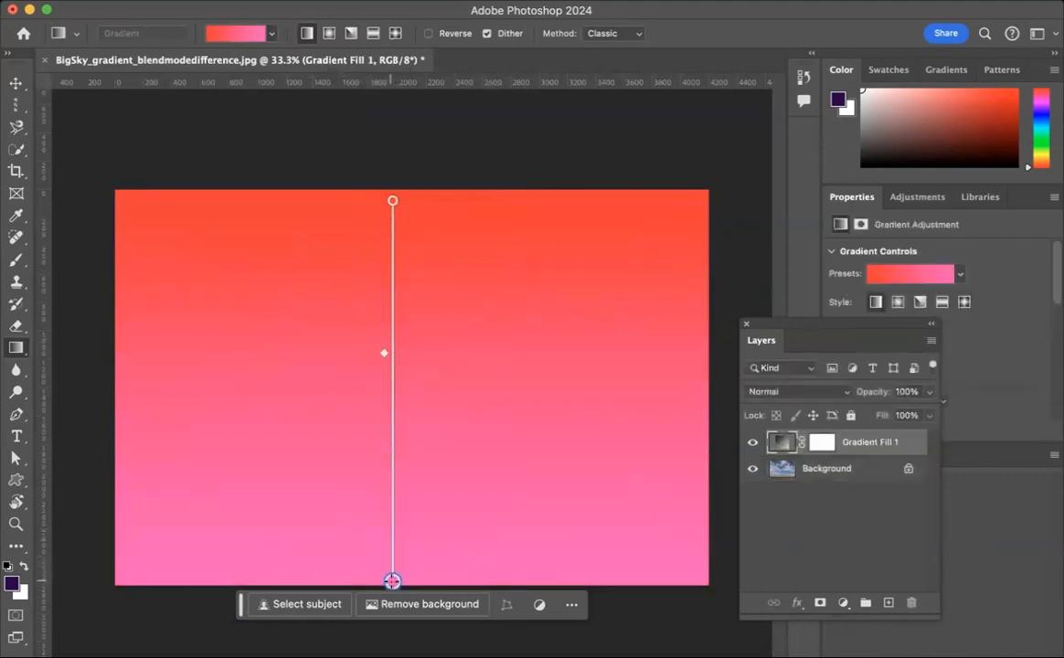
Try the radial, angle and reflected styles on the gradient fill, and return to the linear style
{"action": "left_click", "coordinate": [329, 34]}
{"action": "left_click", "coordinate": [351, 33]}
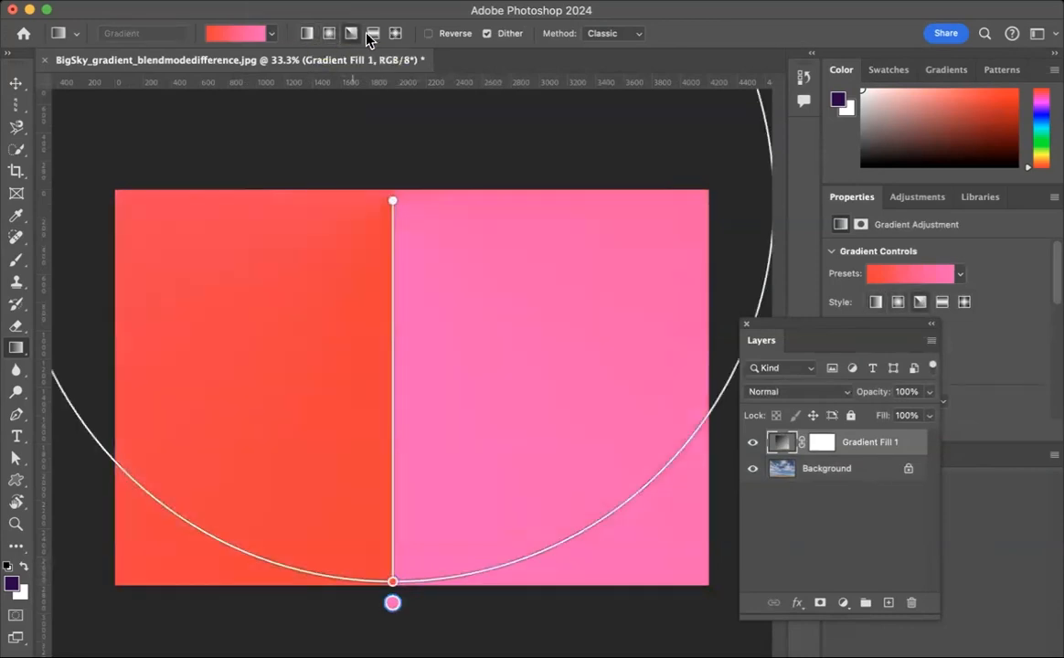
{"action": "left_click", "coordinate": [373, 34]}
{"action": "left_click", "coordinate": [329, 34]}
{"action": "left_click", "coordinate": [308, 34]}
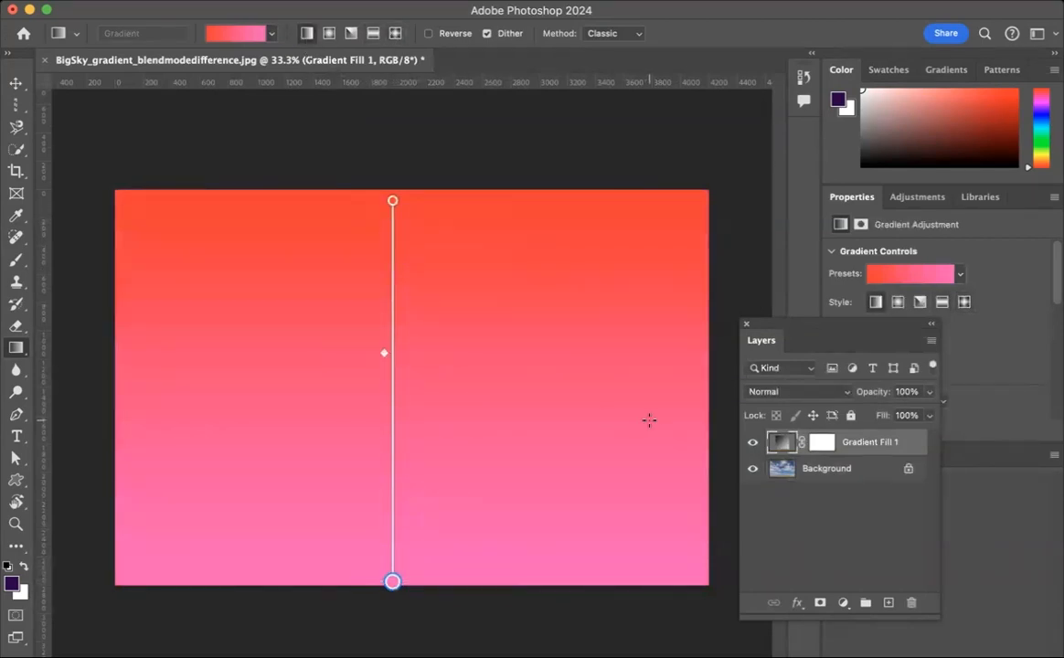
Set the gradient fill layer's blend mode to Color Burn and compare the photo with the layer hidden and shown
{"action": "left_click", "coordinate": [820, 395]}
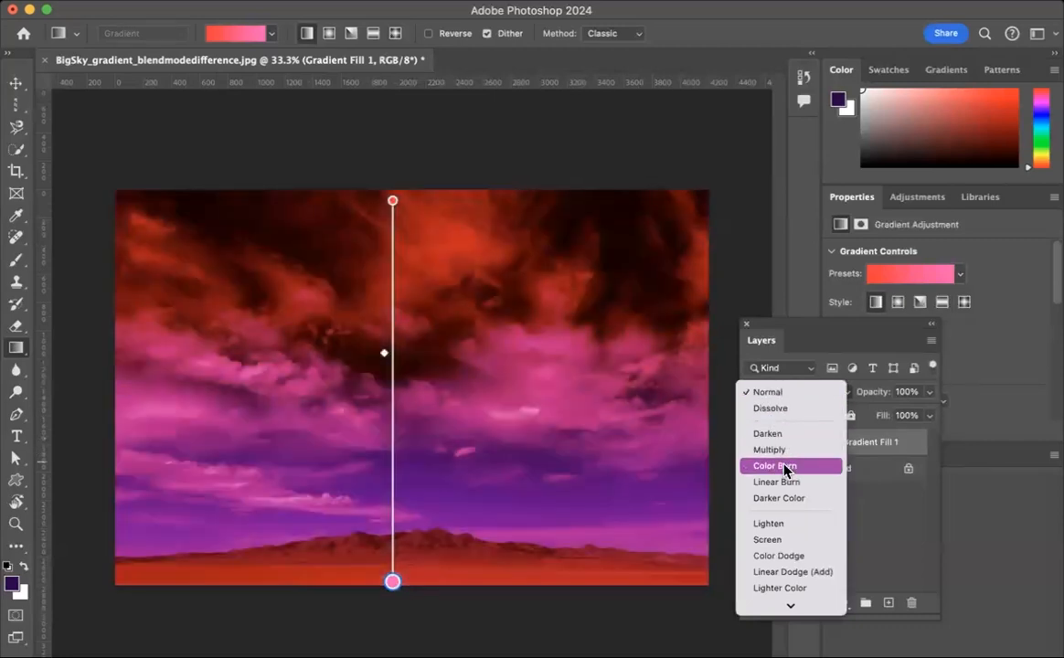
{"action": "left_click", "coordinate": [786, 469]}
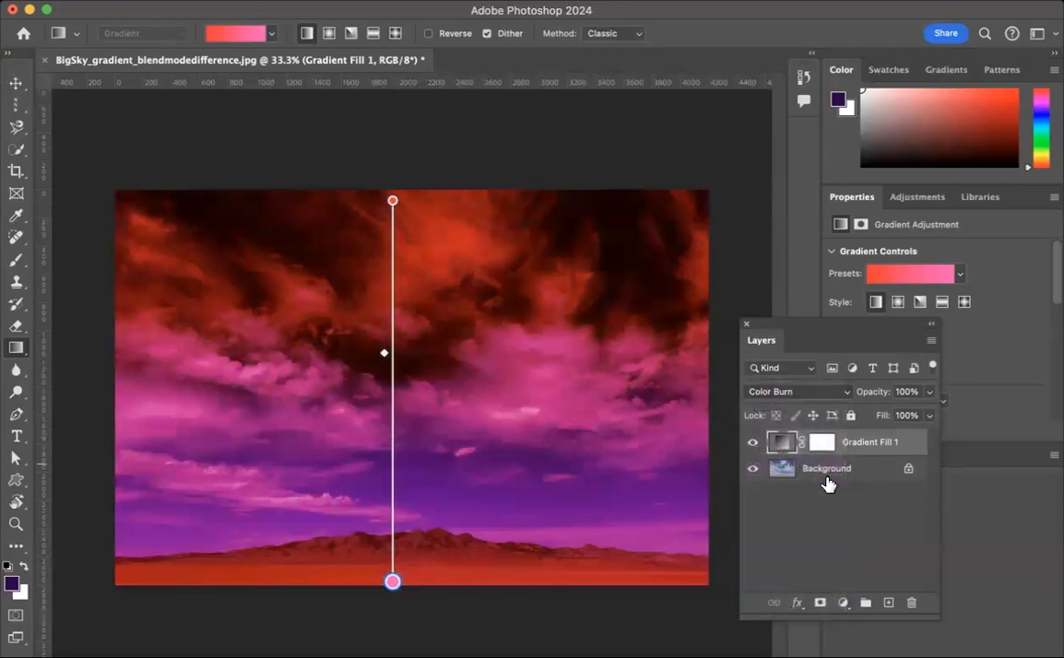
{"action": "left_click", "coordinate": [750, 444]}
{"action": "left_click", "coordinate": [750, 445]}
{"action": "left_click", "coordinate": [750, 445]}
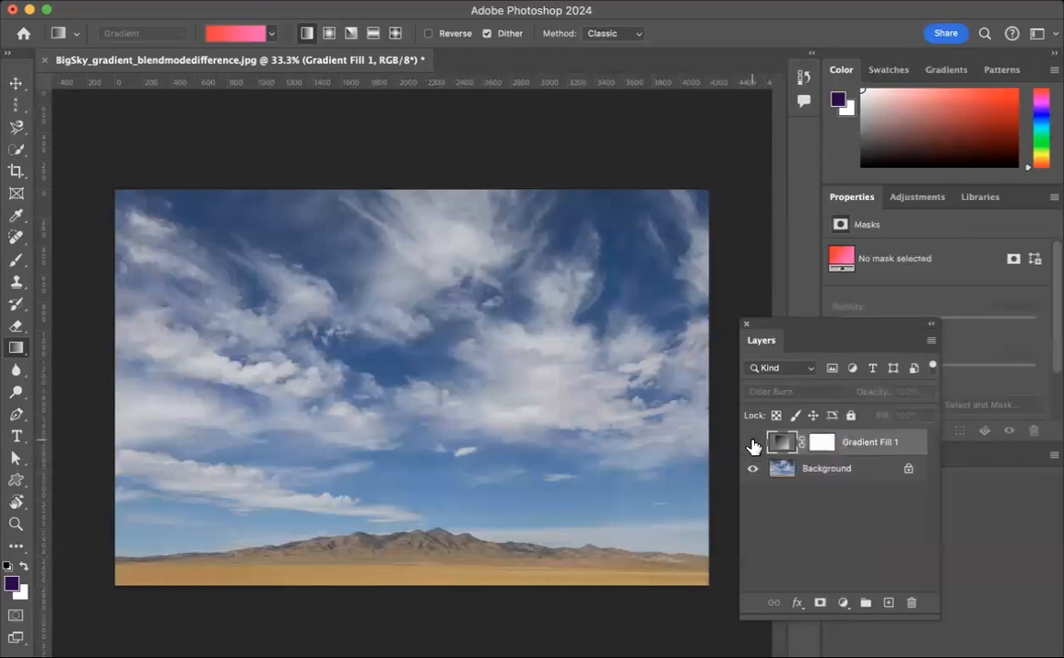
{"action": "left_click", "coordinate": [751, 445]}
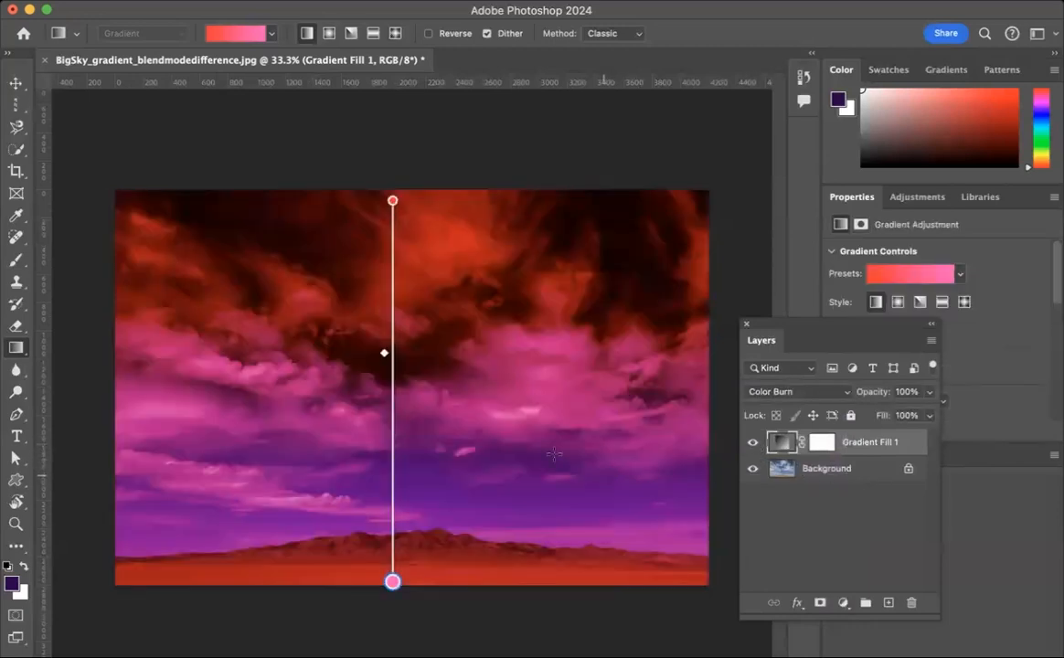
Change the gradient's upper color stop to red e2151e and place the midpoint about a quarter of the way down the gradient line
{"action": "left_click_drag", "start_coordinate": [384, 354], "coordinate": [388, 500]}
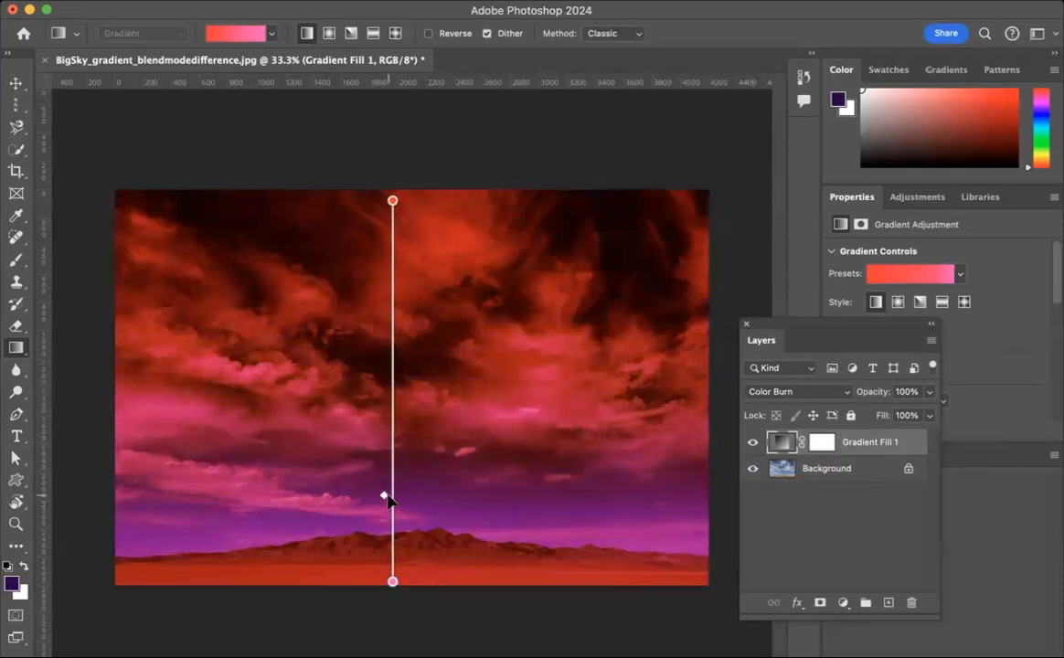
{"action": "double_click", "coordinate": [392, 202]}
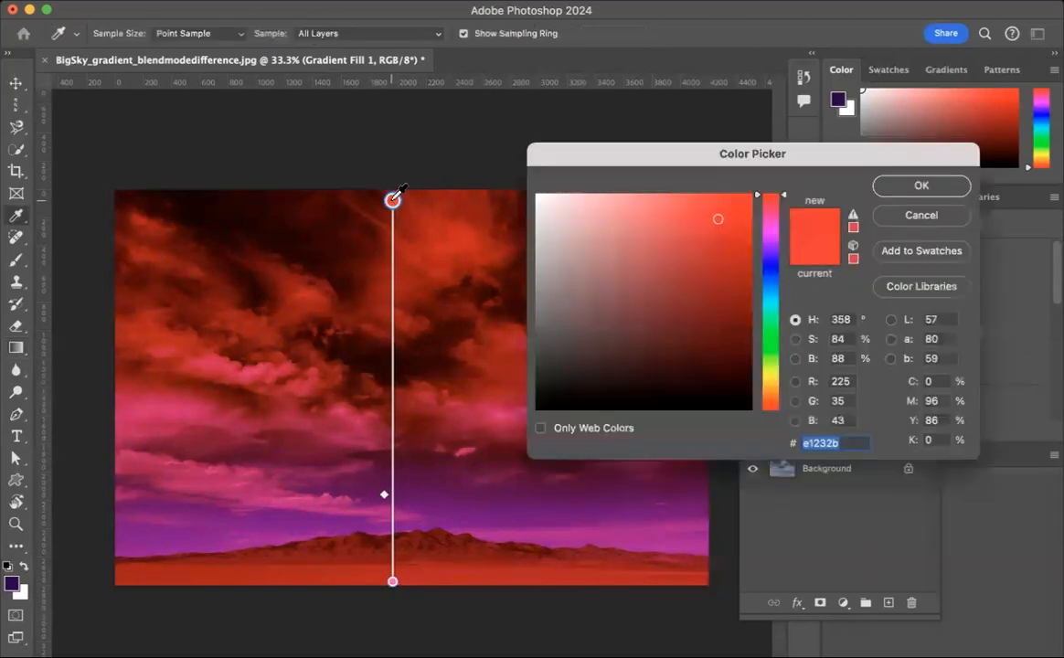
{"action": "mouse_move", "coordinate": [723, 233]}
{"action": "left_mouse_down"}
{"action": "mouse_move", "coordinate": [727, 305]}
{"action": "mouse_move", "coordinate": [706, 234]}
{"action": "mouse_move", "coordinate": [629, 216]}
{"action": "mouse_move", "coordinate": [729, 233]}
{"action": "mouse_move", "coordinate": [731, 219]}
{"action": "left_mouse_up"}
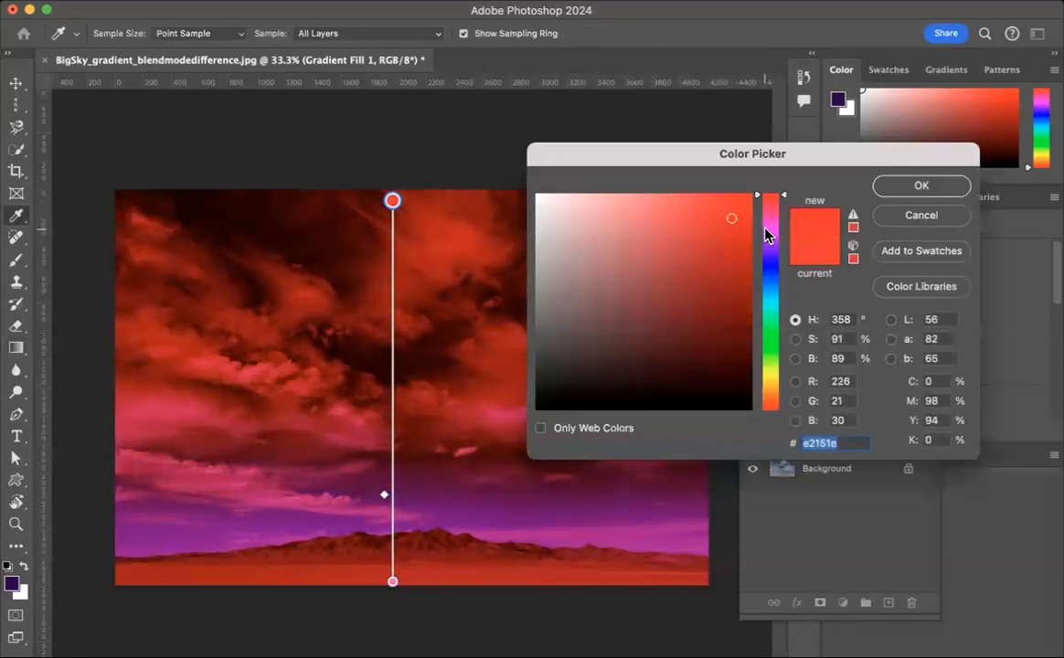
{"action": "left_click", "coordinate": [921, 186]}
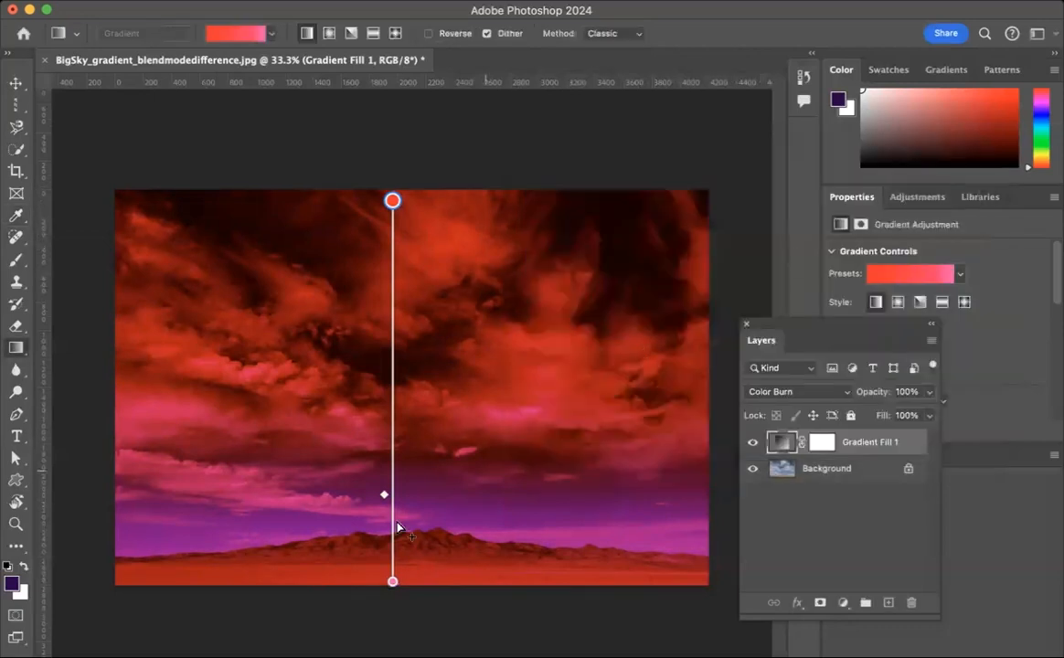
{"action": "left_click_drag", "start_coordinate": [384, 499], "coordinate": [381, 304]}
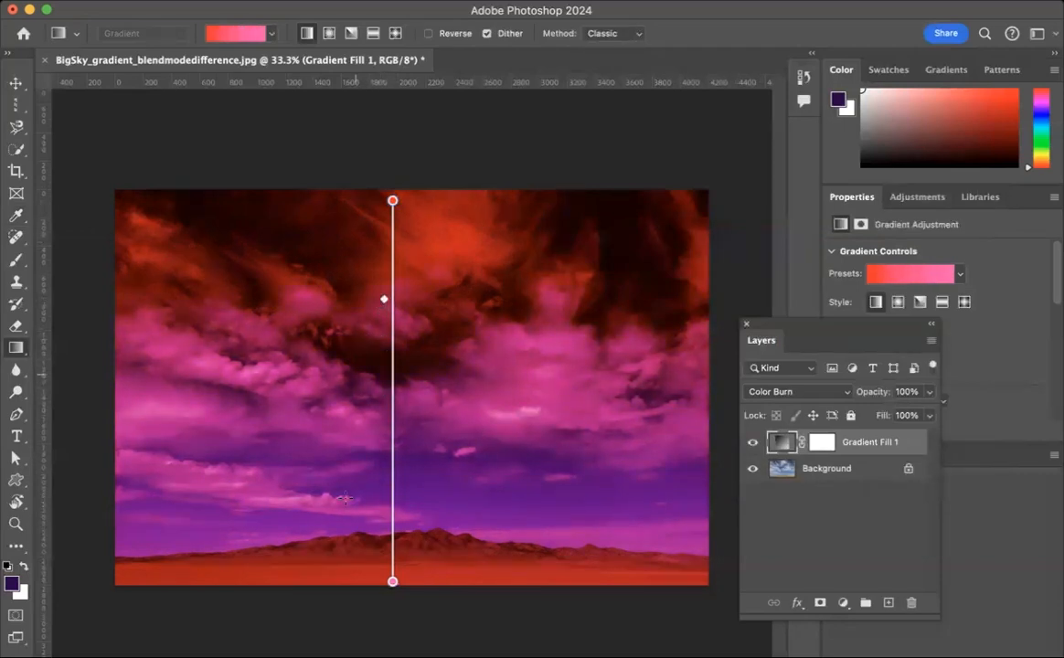
Try green for the gradient's lower color stop and a reduced fill for the gradient layer
{"action": "double_click", "coordinate": [392, 582]}
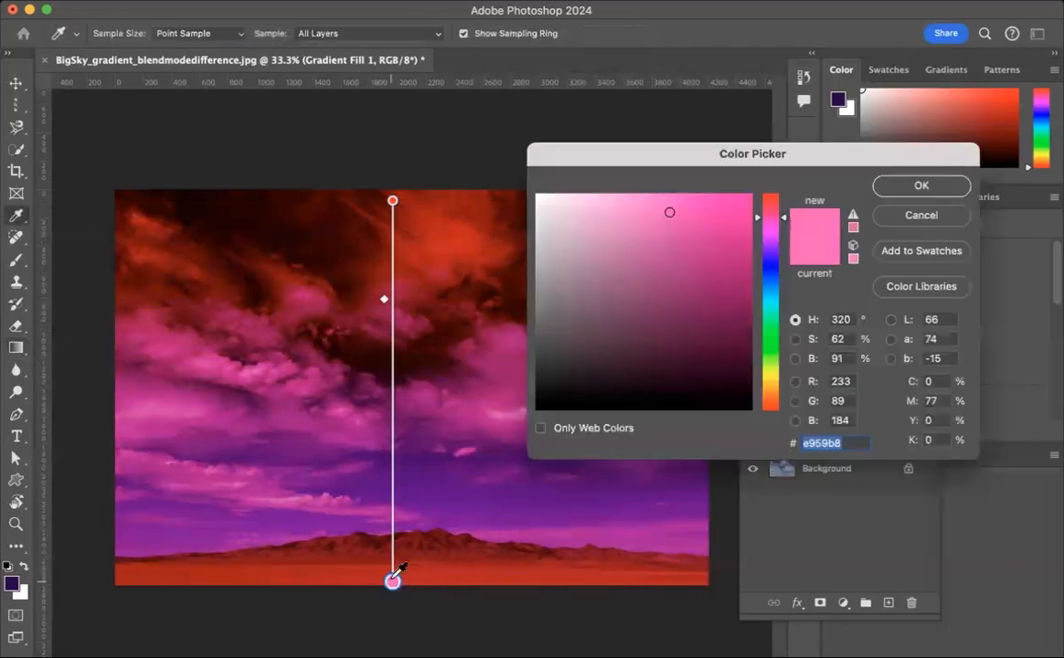
{"action": "left_click", "coordinate": [743, 269]}
{"action": "left_click_drag", "start_coordinate": [742, 270], "coordinate": [756, 338]}
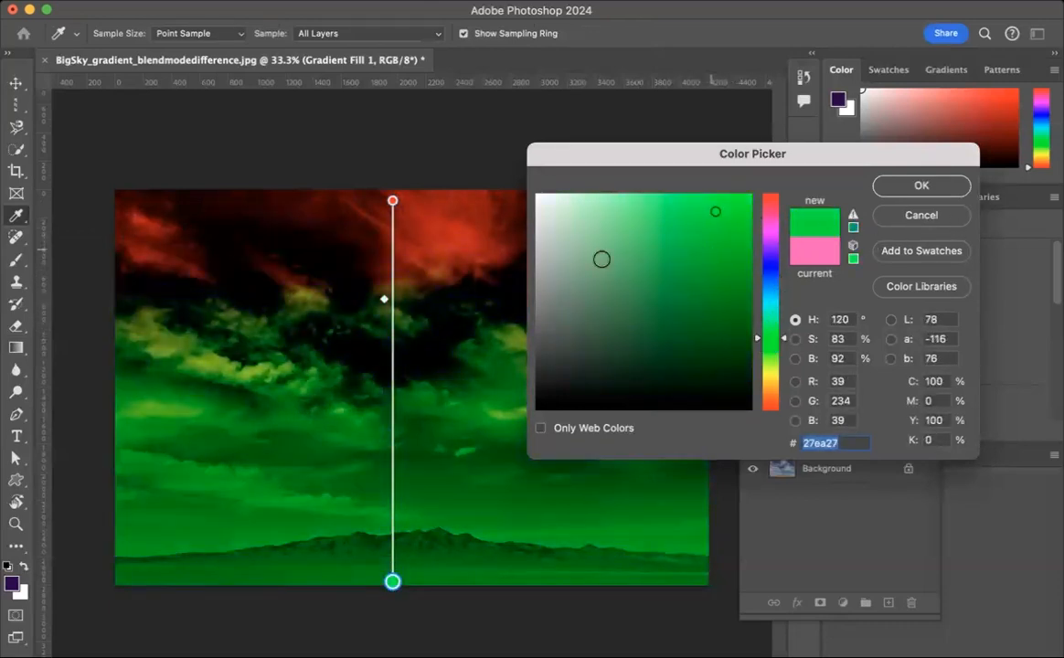
{"action": "left_click", "coordinate": [937, 217]}
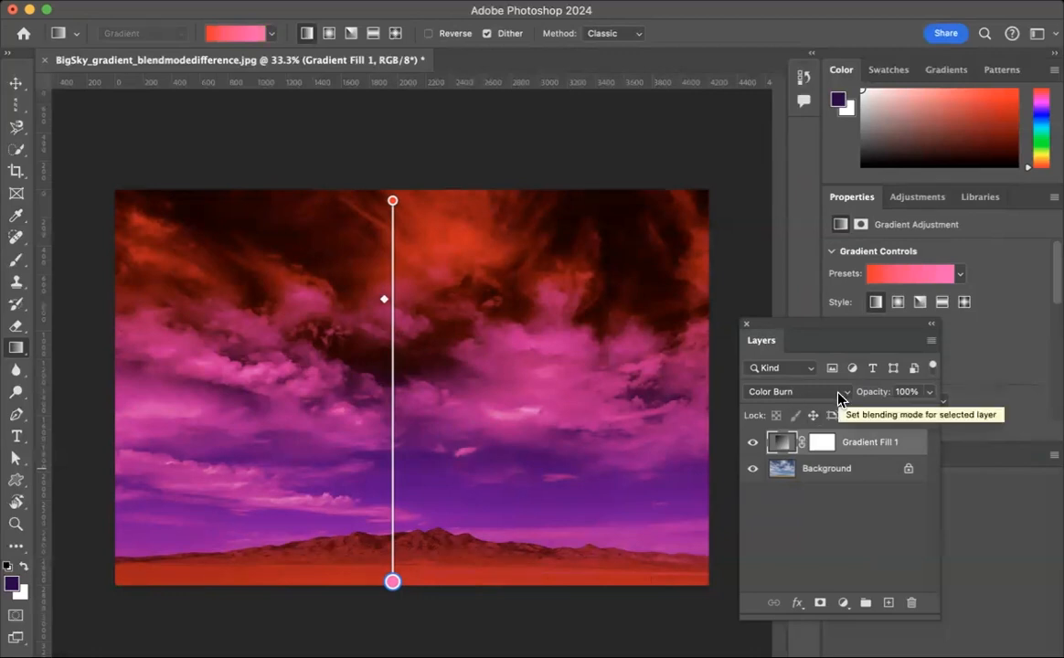
{"action": "left_click", "coordinate": [928, 419]}
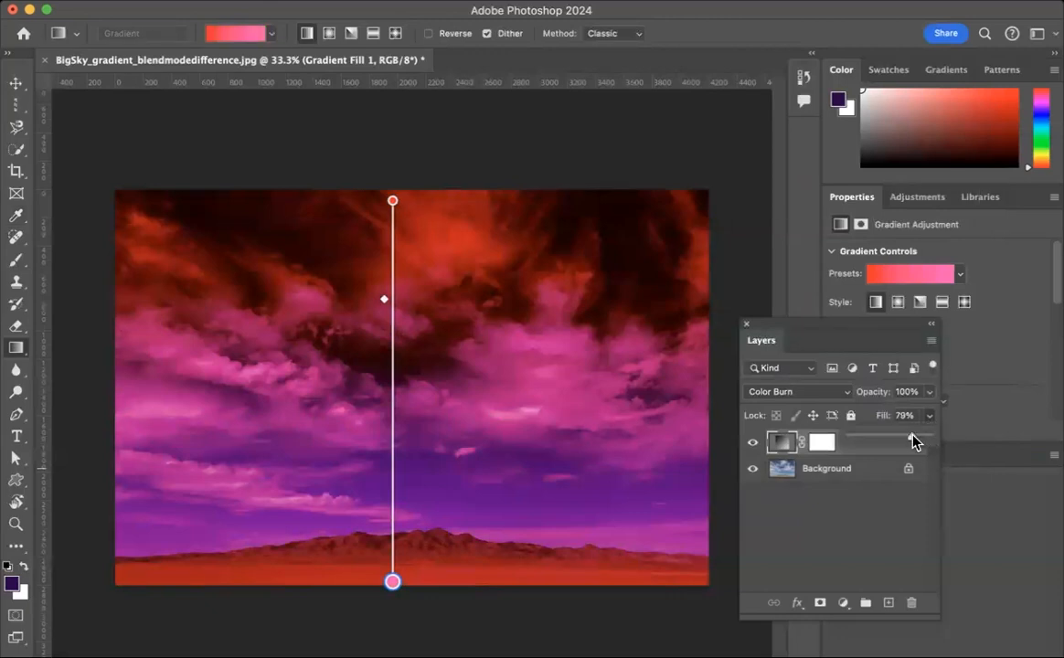
{"action": "left_click_drag", "start_coordinate": [895, 435], "coordinate": [907, 439]}
Switch to the Rectangular Marquee tool, add a Curves adjustment layer above the gradient fill, and uncover its curve graph
{"action": "left_click", "coordinate": [17, 103]}
{"action": "left_click", "coordinate": [185, 116]}
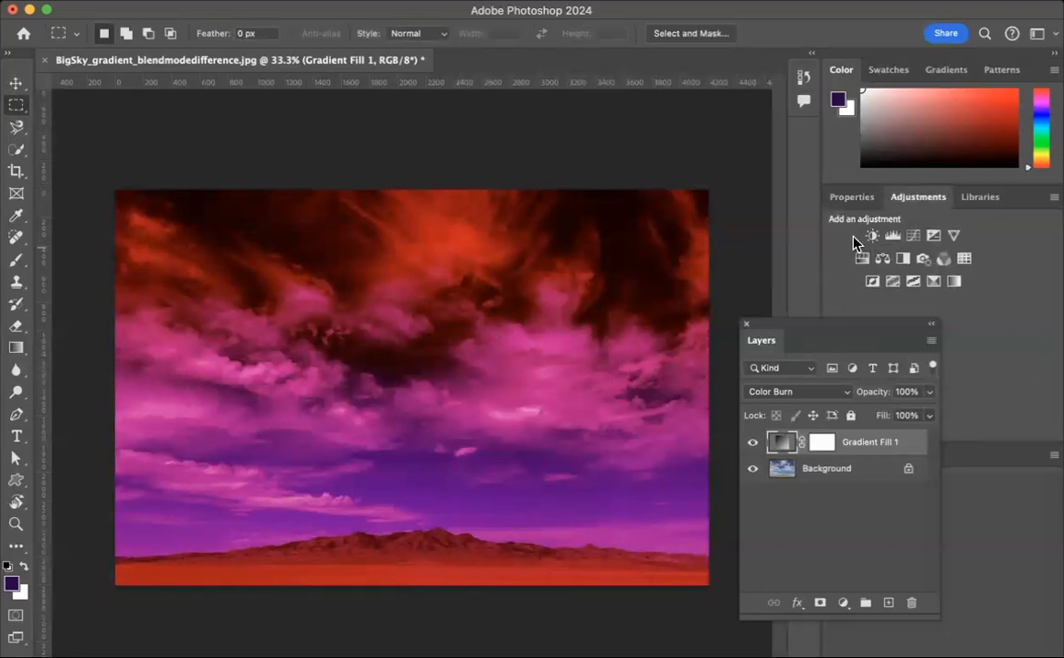
{"action": "left_click", "coordinate": [913, 237]}
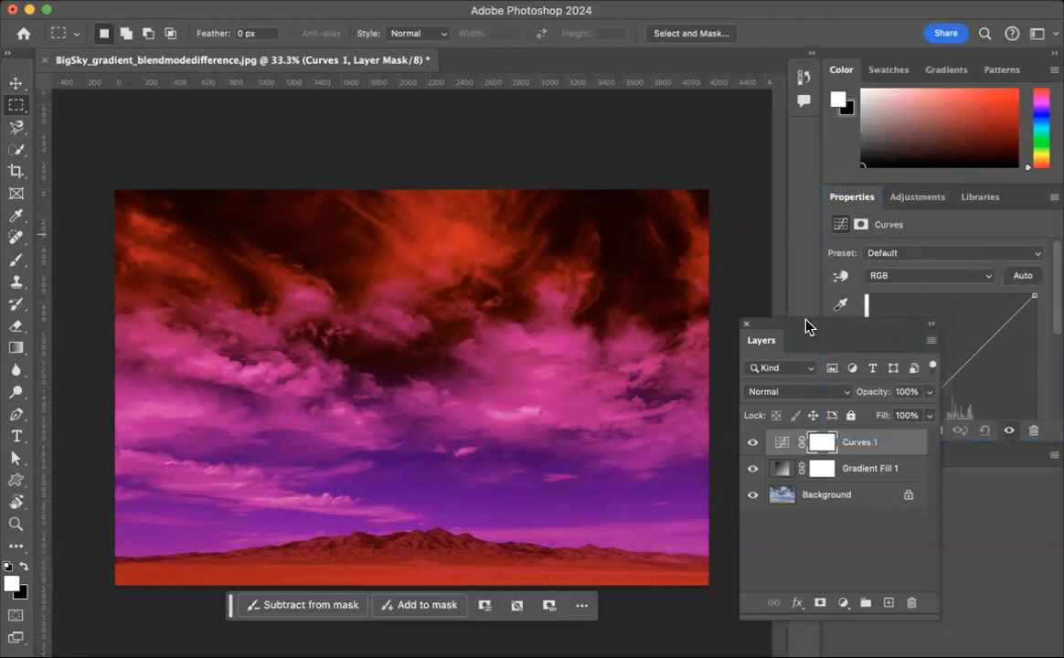
{"action": "left_click_drag", "start_coordinate": [807, 325], "coordinate": [694, 326]}
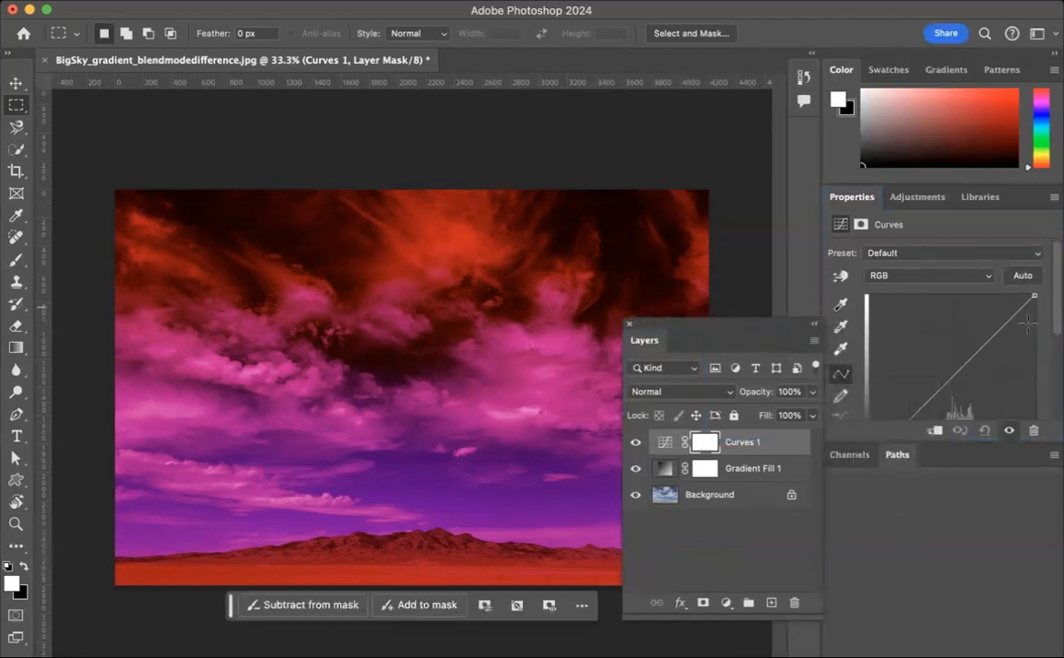
Shape a three-point S-curve with darker shadows and brighter midtones and highlights, and compare the image with the Curves layer hidden and shown
{"action": "scroll", "coordinate": [942, 347], "scroll_direction": "down", "scroll_amount": 3}
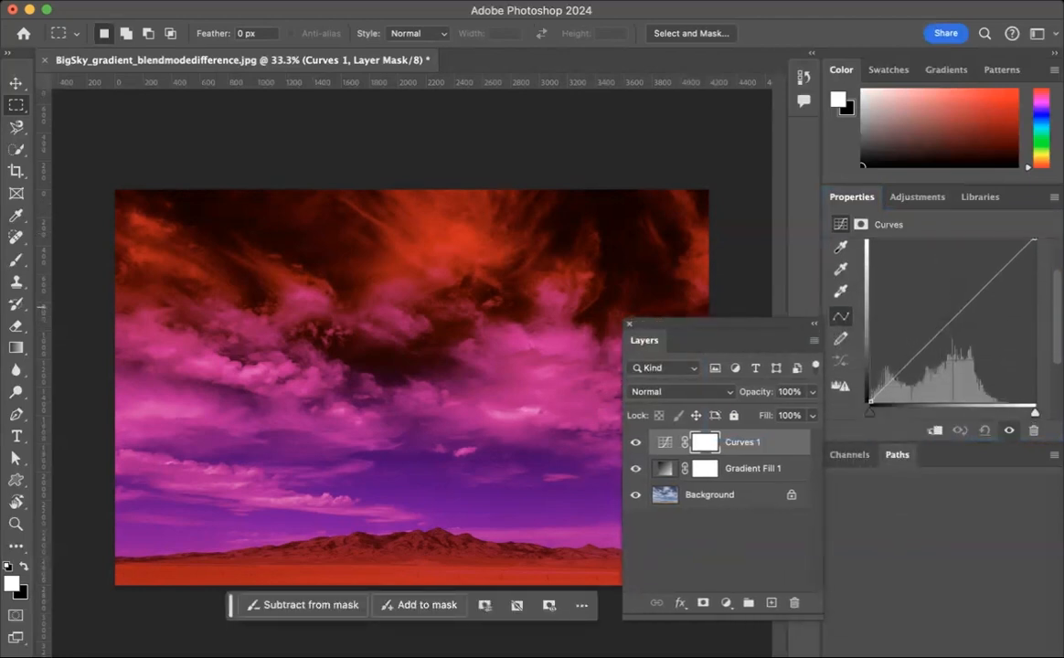
{"action": "left_click", "coordinate": [886, 383]}
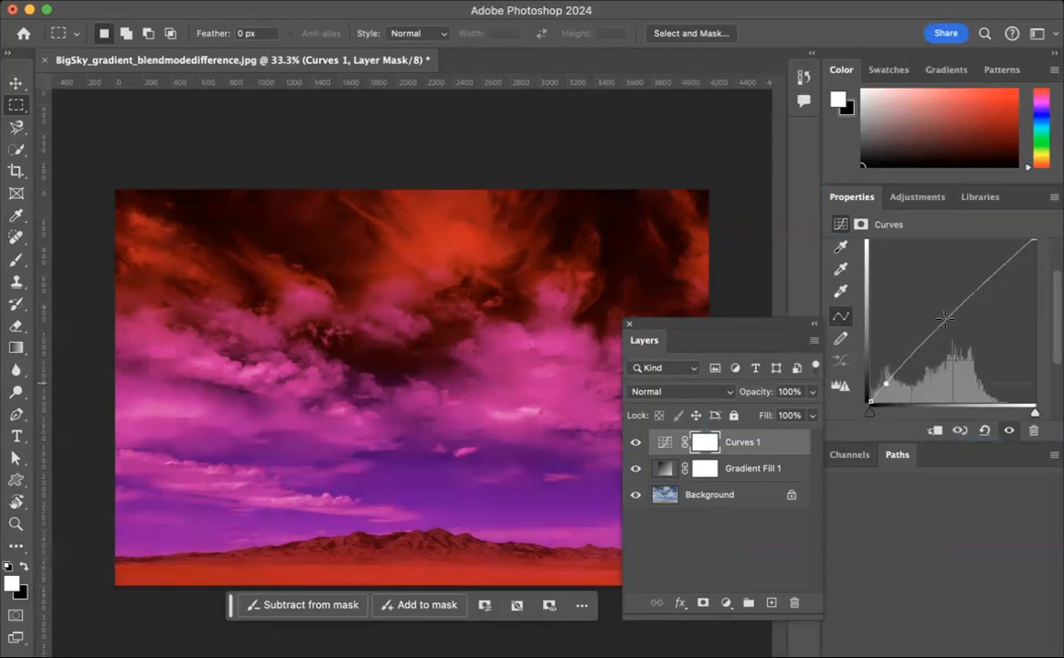
{"action": "left_click", "coordinate": [1014, 255]}
{"action": "left_click", "coordinate": [955, 309]}
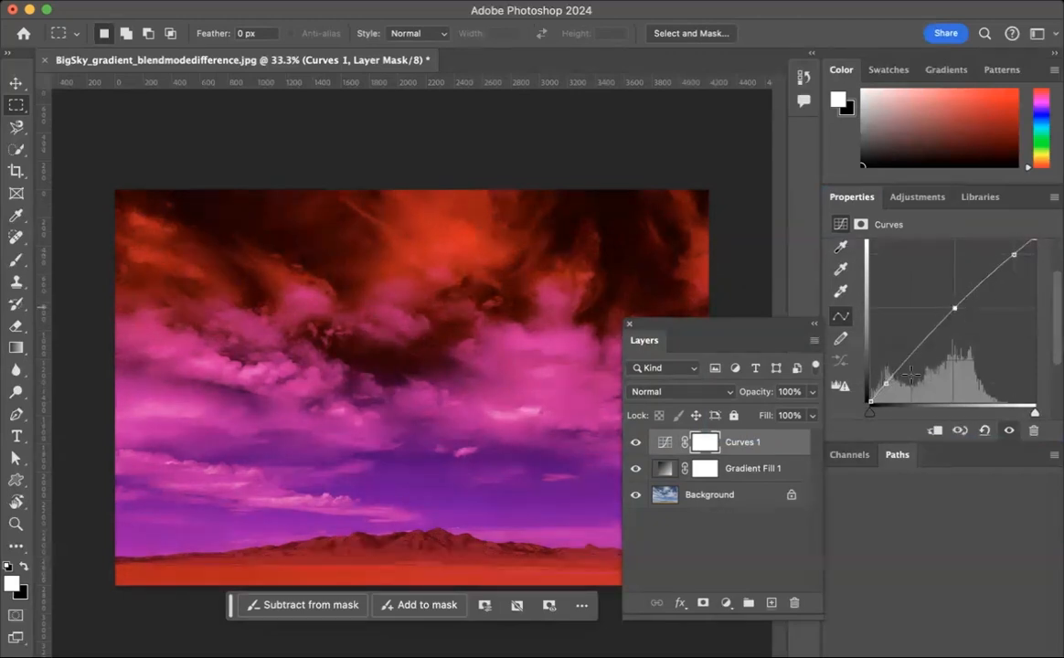
{"action": "left_click_drag", "start_coordinate": [884, 390], "coordinate": [895, 386]}
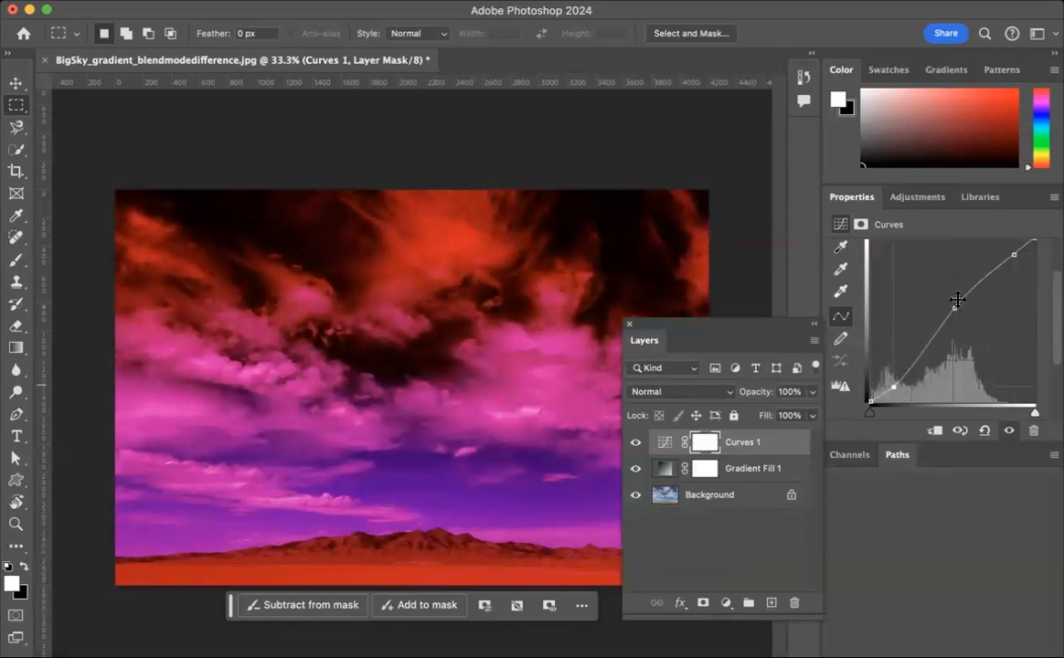
{"action": "left_click_drag", "start_coordinate": [955, 309], "coordinate": [949, 304]}
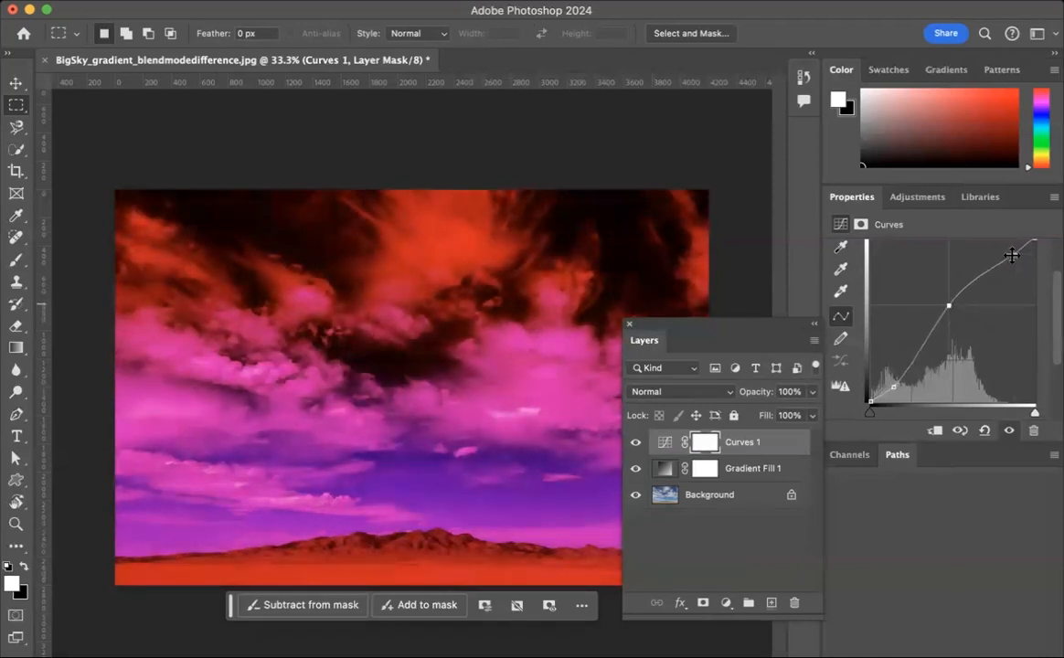
{"action": "left_click_drag", "start_coordinate": [1015, 254], "coordinate": [1010, 249]}
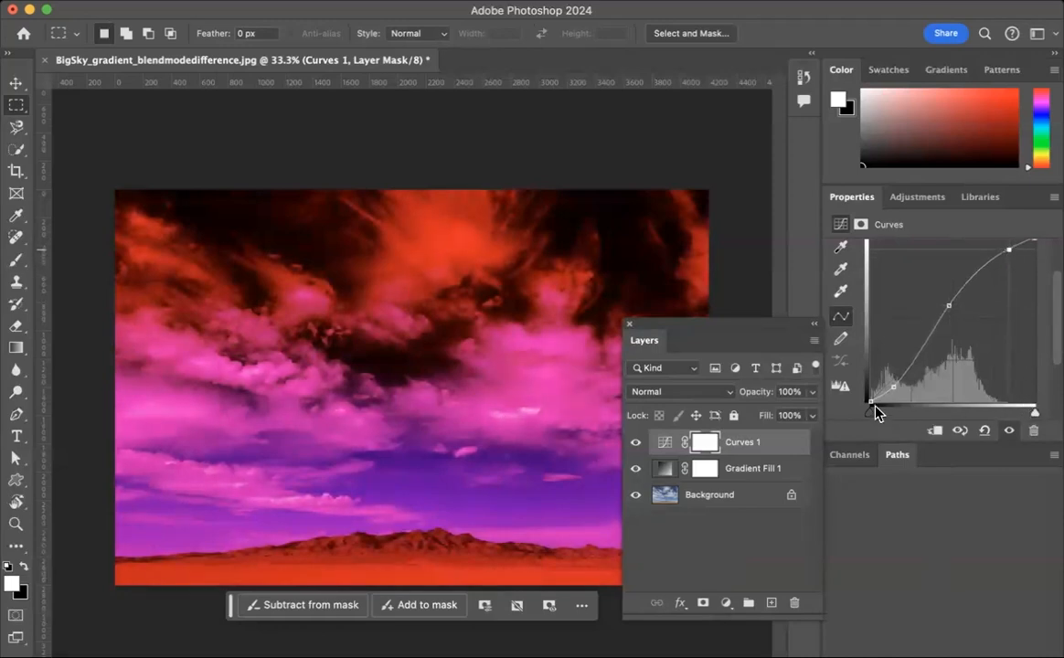
{"action": "left_click", "coordinate": [636, 444]}
{"action": "left_click", "coordinate": [635, 443]}
{"action": "left_click", "coordinate": [636, 443]}
{"action": "left_click", "coordinate": [636, 443]}
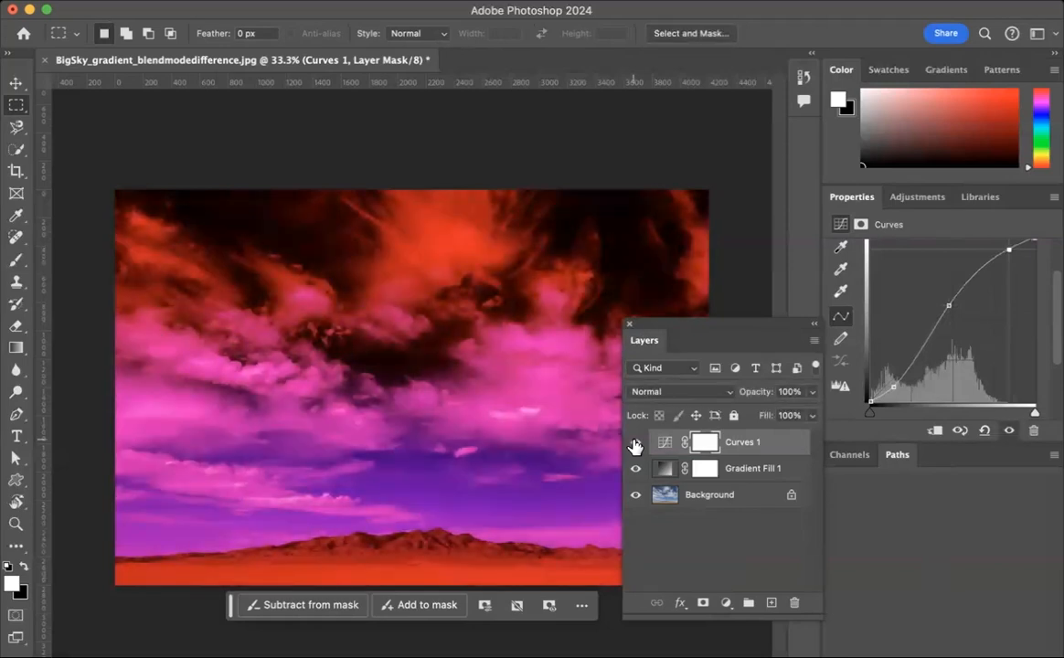